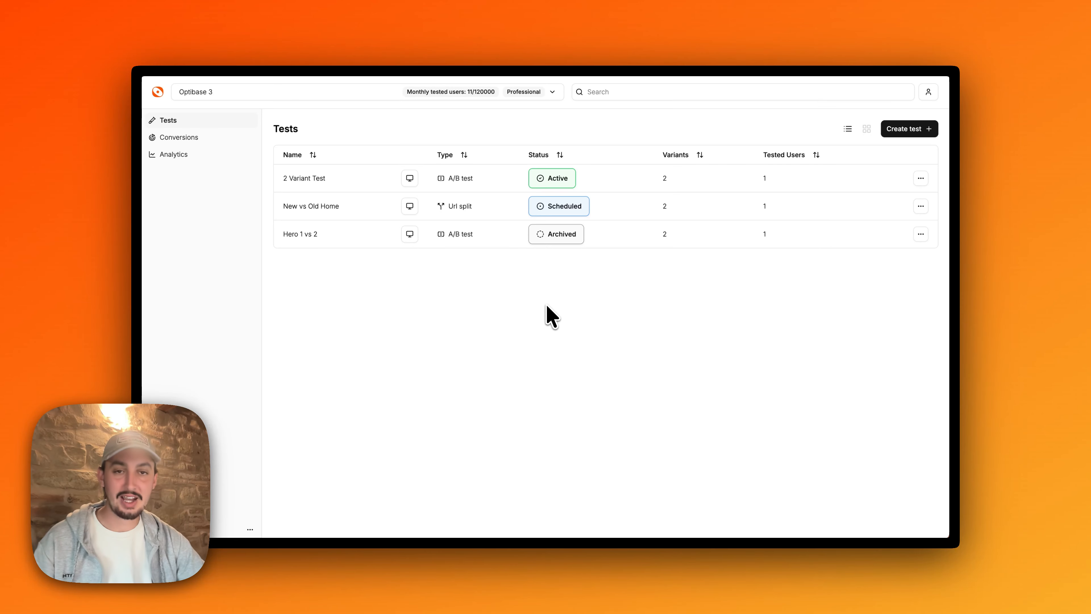
# Step: Create a new A/B test named "Btn Test" and continue to its conversion goal
pyautogui.click(905, 131)
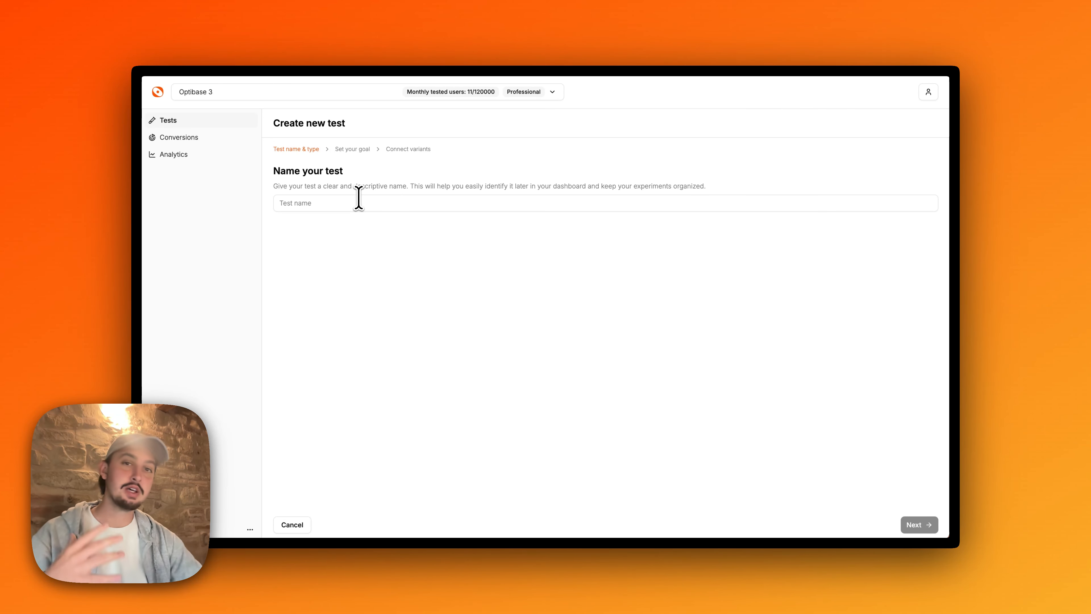
pyautogui.click(367, 203)
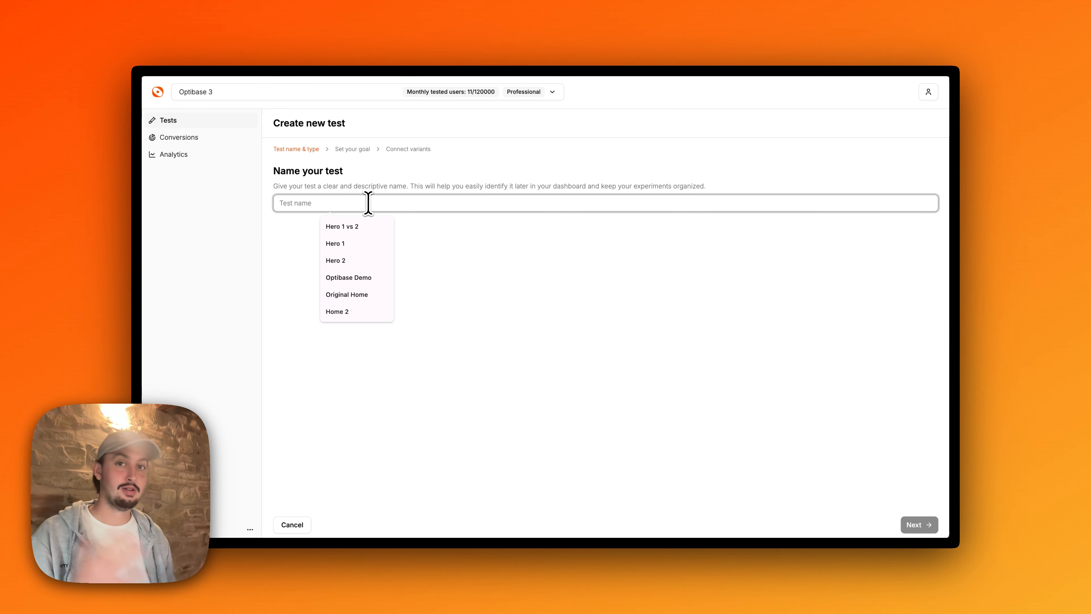
pyautogui.write('Bt')
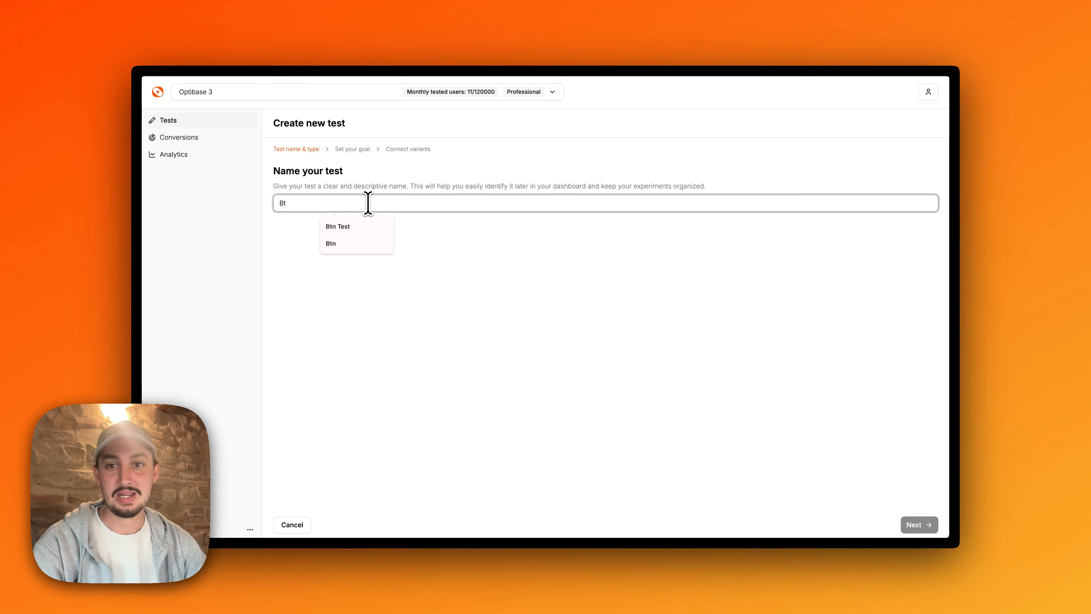
pyautogui.click(355, 227)
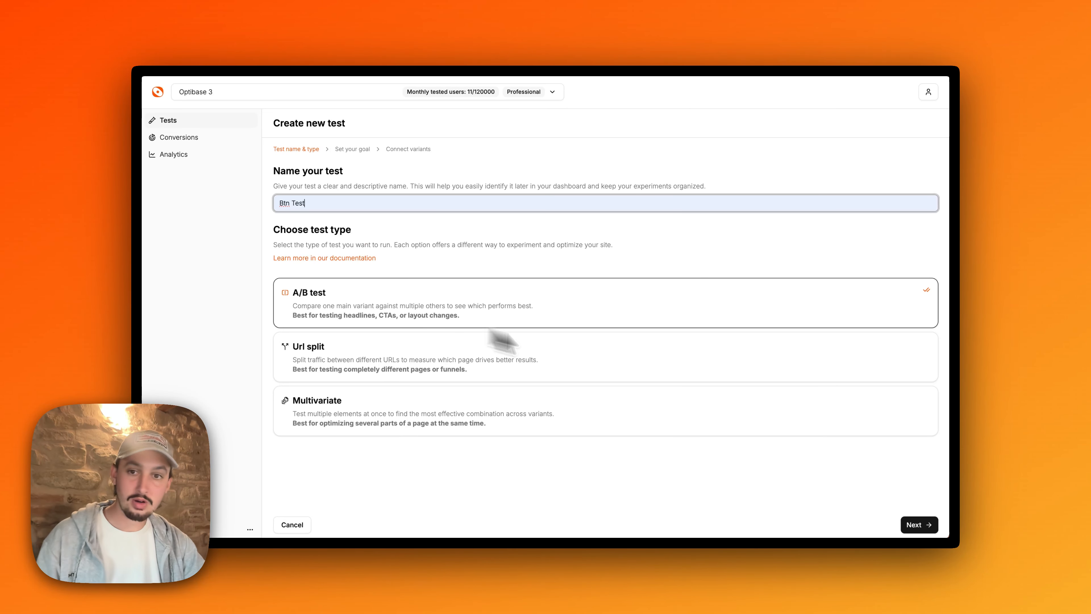
pyautogui.click(918, 525)
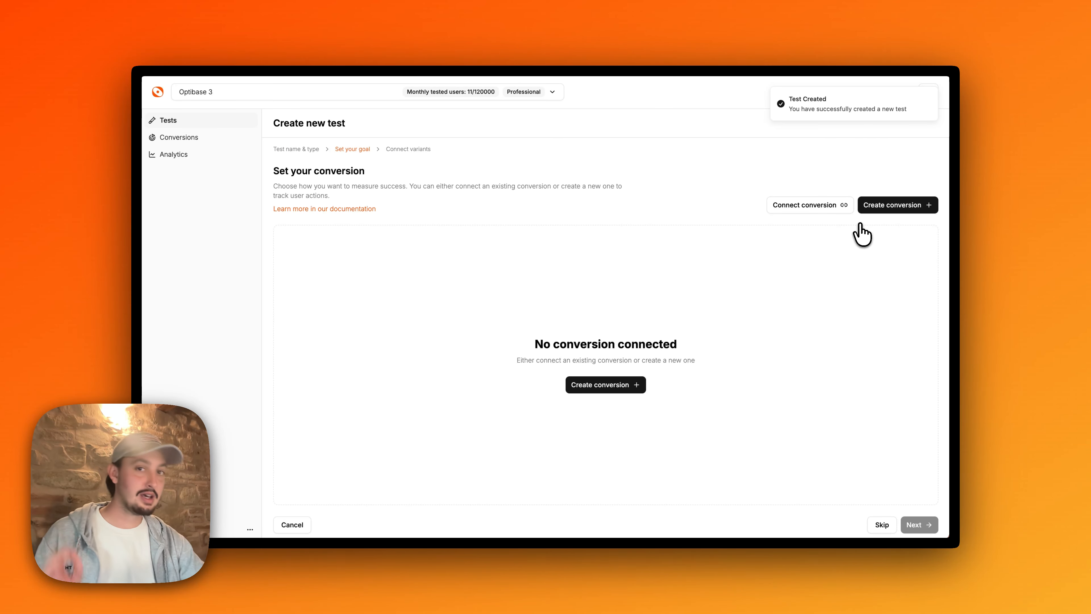
# Step: Create a conversion named "Btn" with the Click type for the test
pyautogui.click(885, 206)
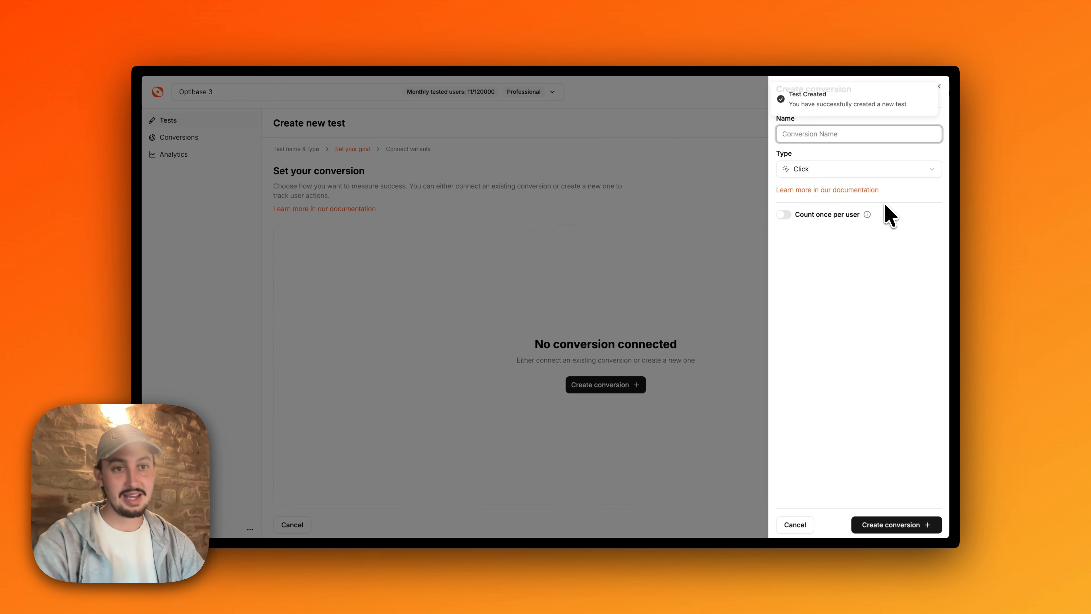
pyautogui.write('Btn')
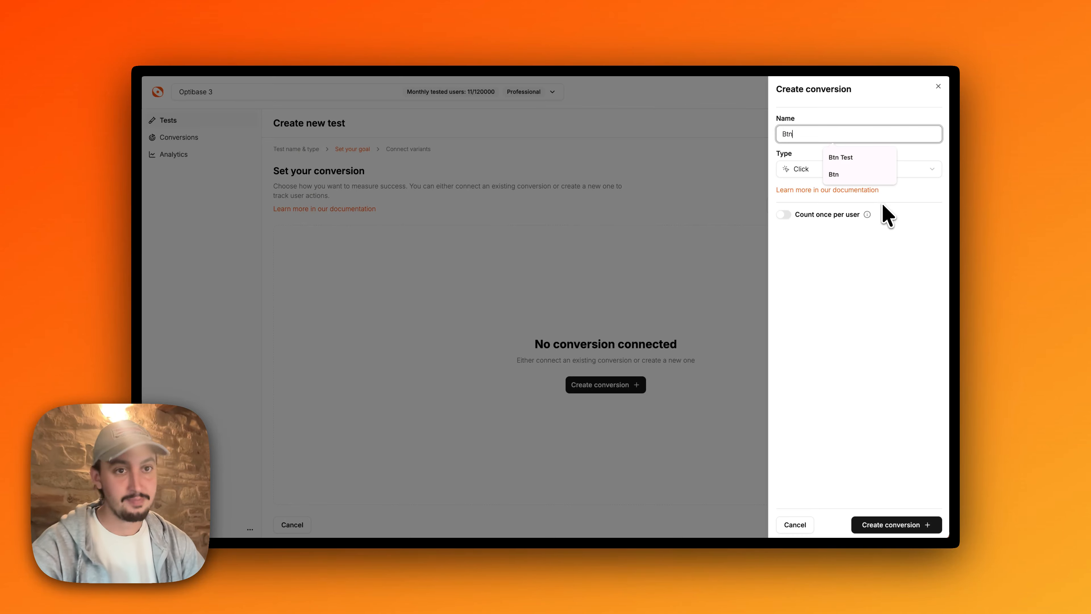
pyautogui.click(848, 287)
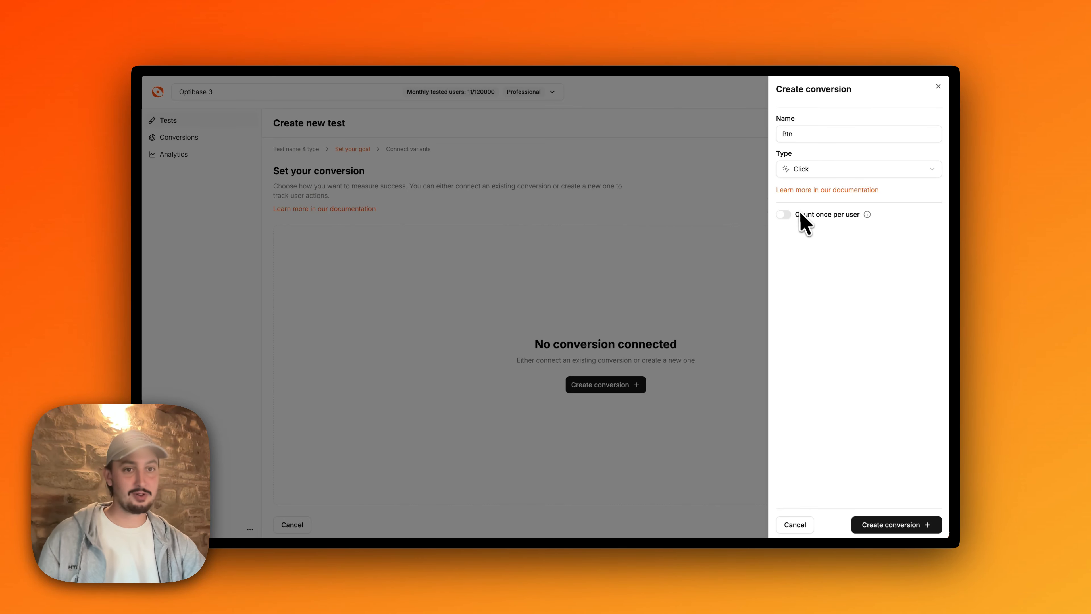
pyautogui.click(807, 170)
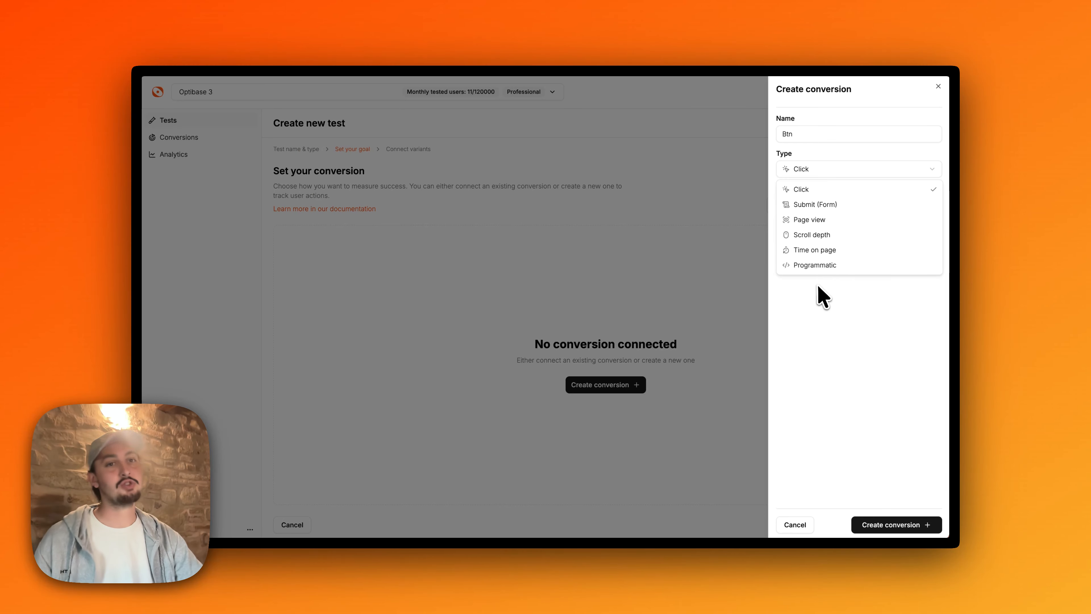
pyautogui.click(806, 191)
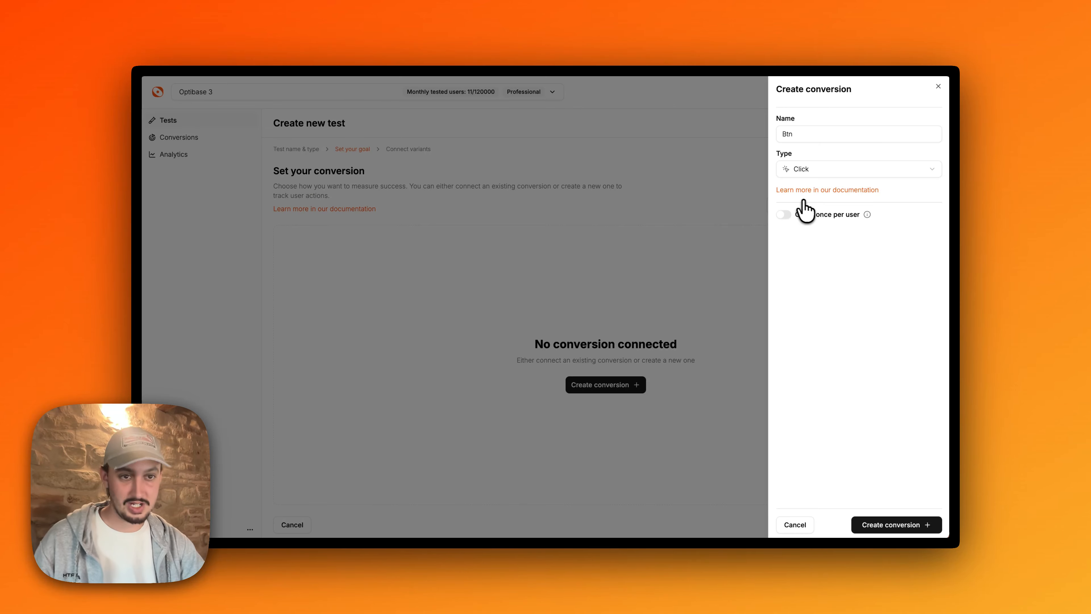
pyautogui.click(886, 525)
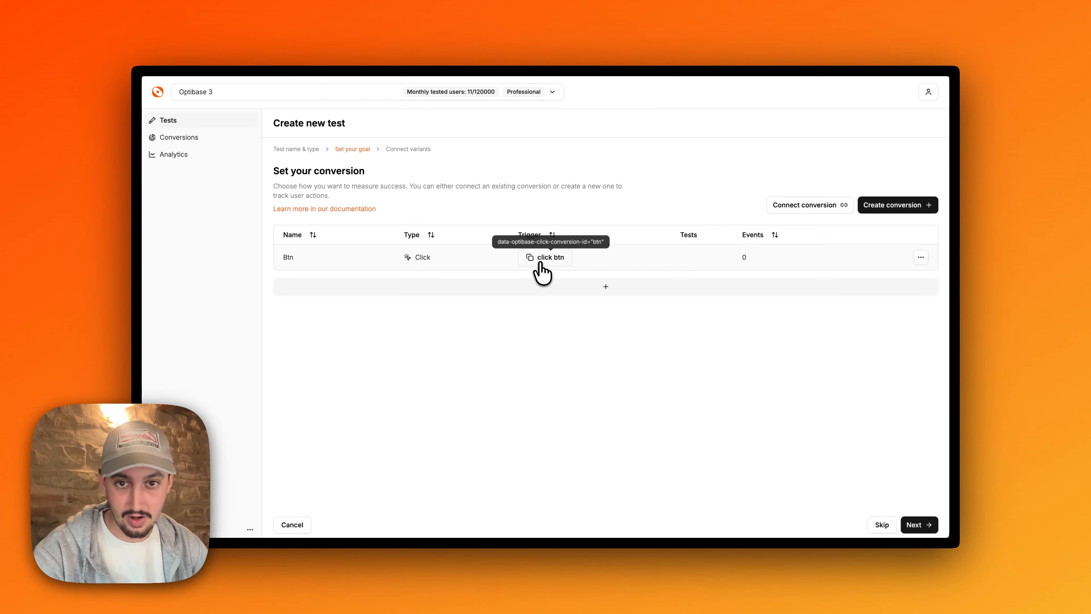
# Step: Copy the Btn conversion's trigger and, in the WordPress editor, give the Get started button the attribute data-optibase-click-conversion-id with value btn
pyautogui.click(539, 258)
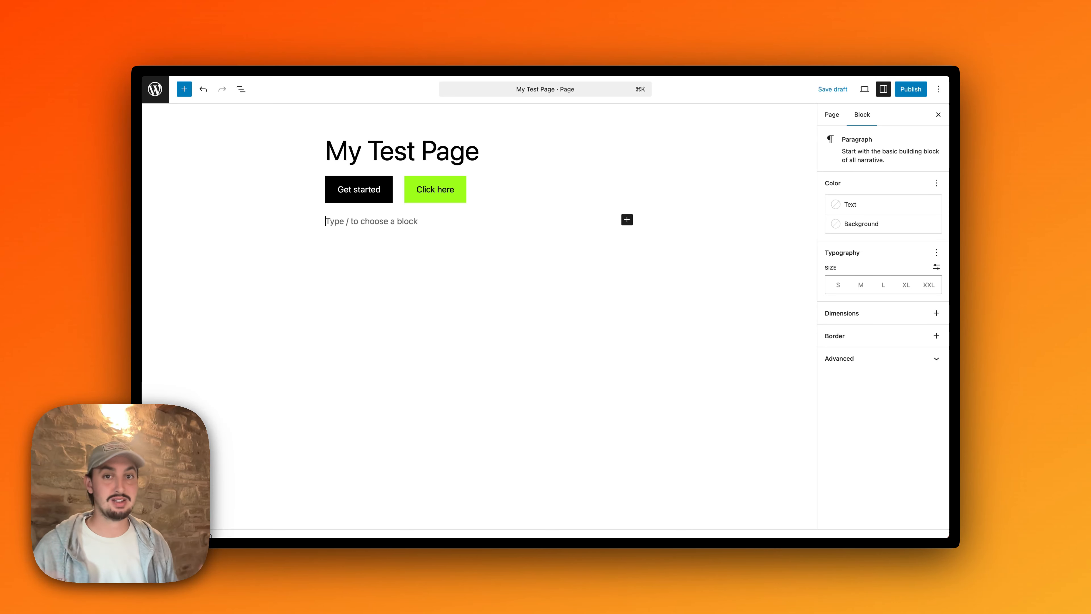
pyautogui.click(356, 193)
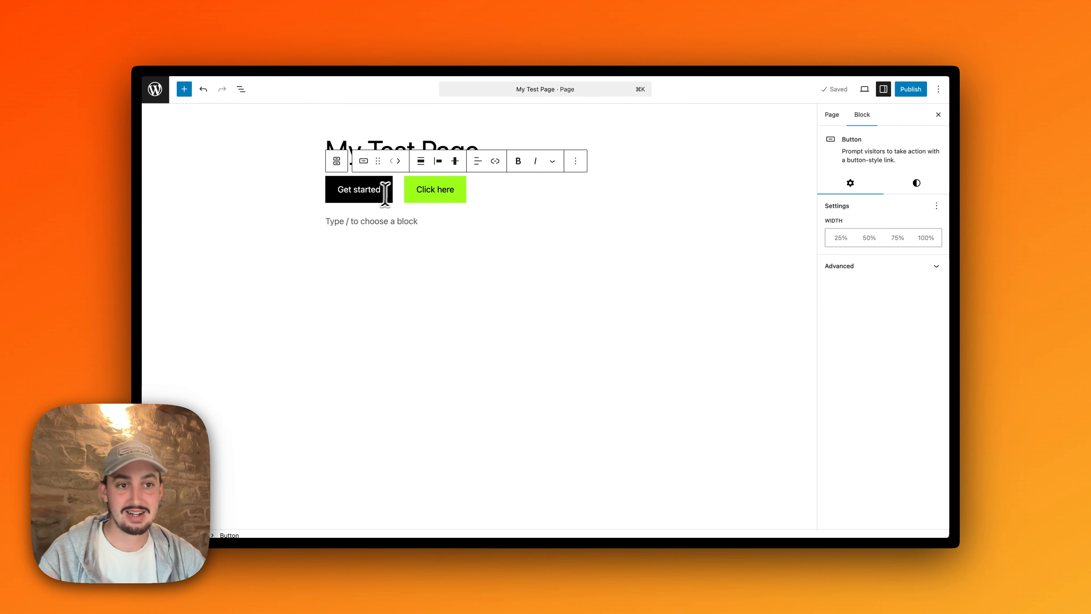
pyautogui.click(848, 267)
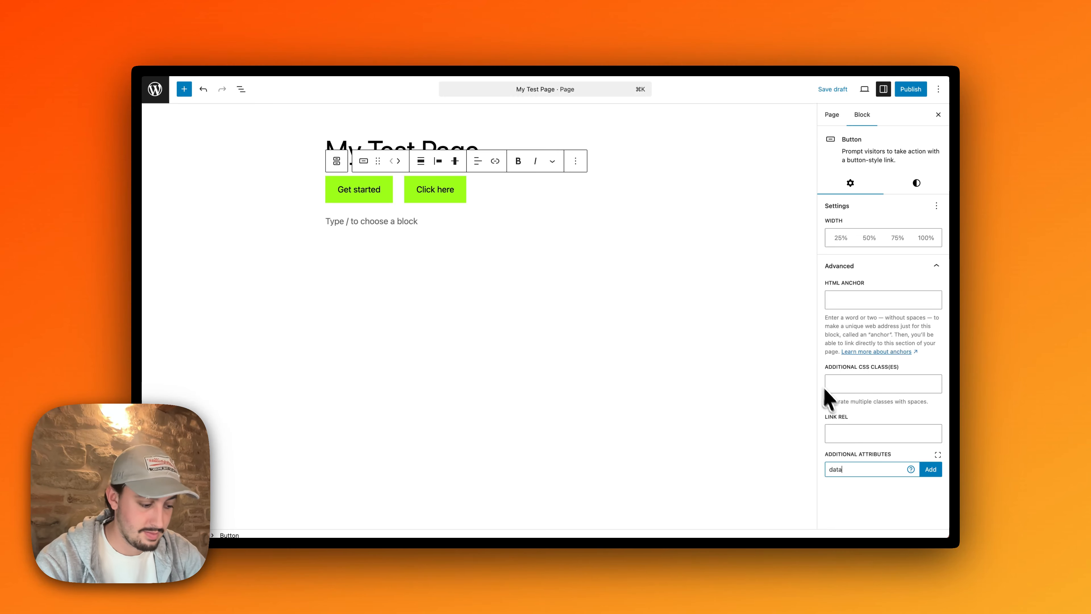
pyautogui.write('-optibase-click-conversion-id')
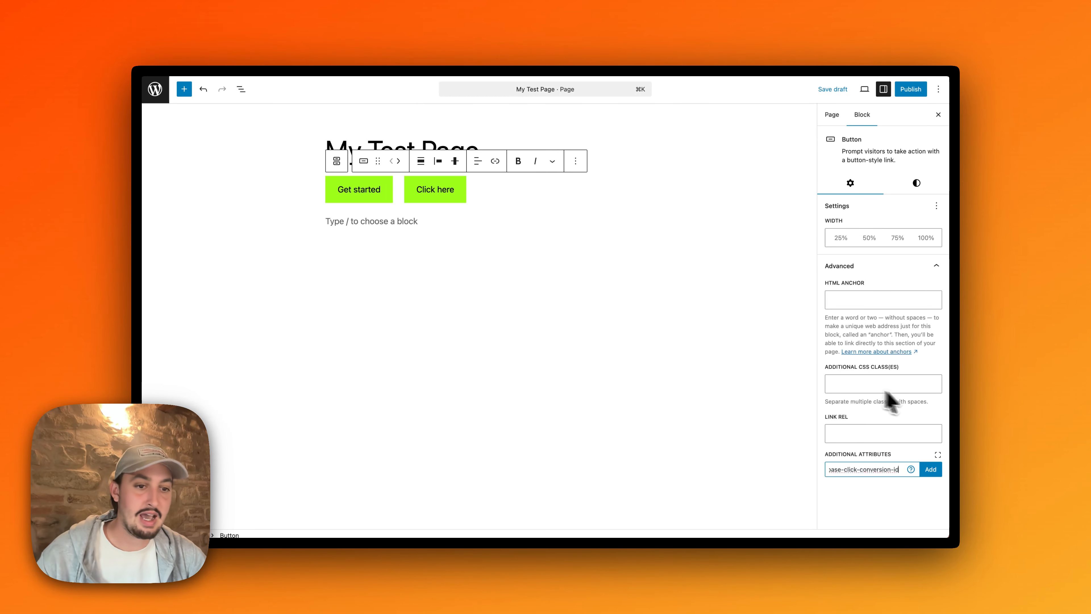
pyautogui.click(930, 469)
pyautogui.click(857, 512)
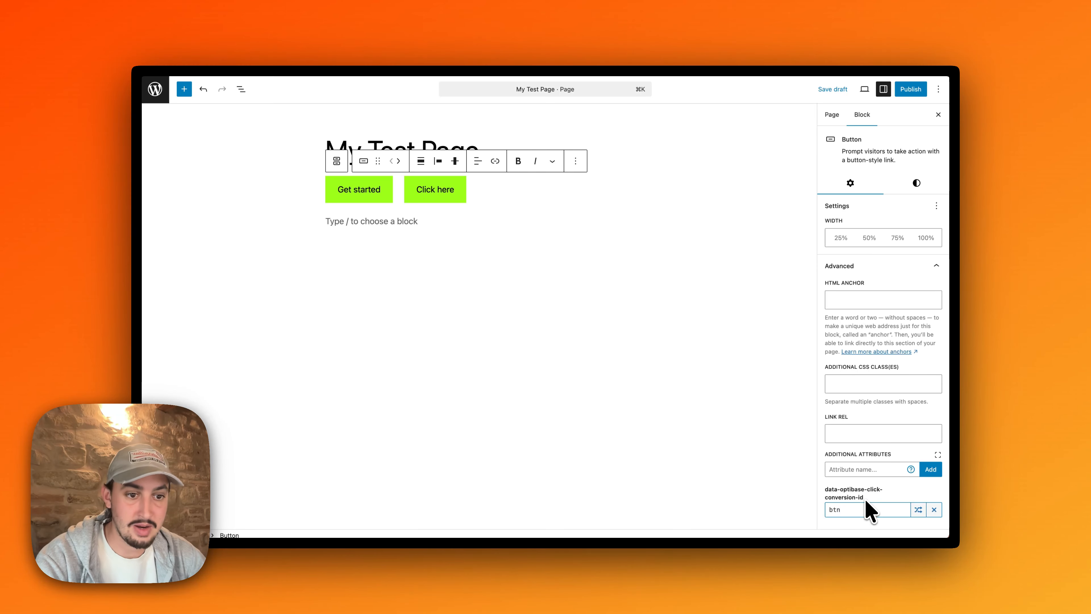
# Step: Copy the data-optibase-click-conversion-id attribute name from the Get started button and add it to the Click here button
pyautogui.moveTo(864, 499); pyautogui.dragTo(830, 492)
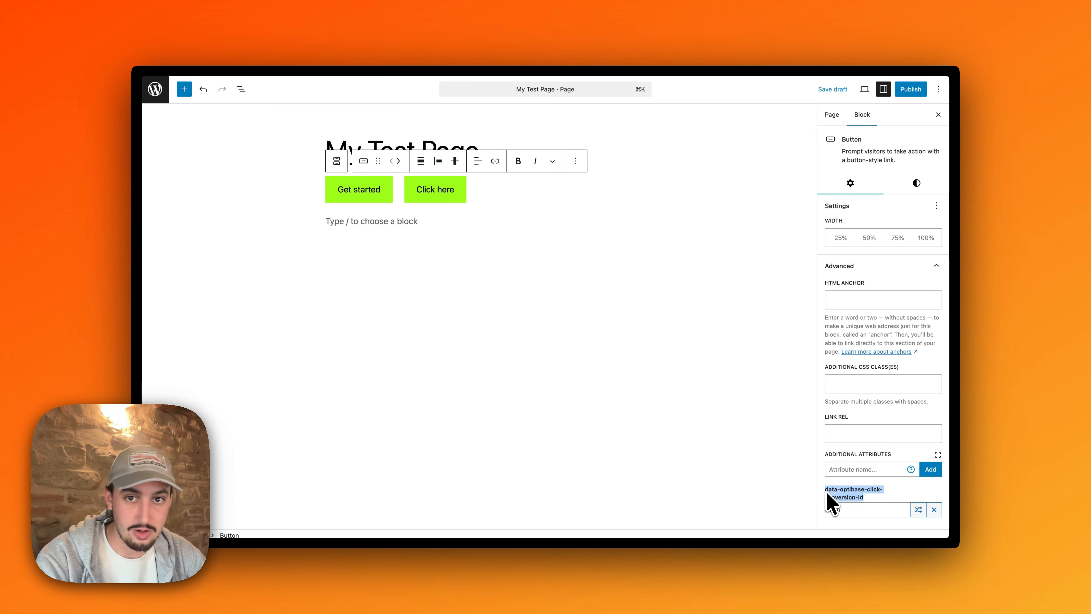
pyautogui.click(447, 187)
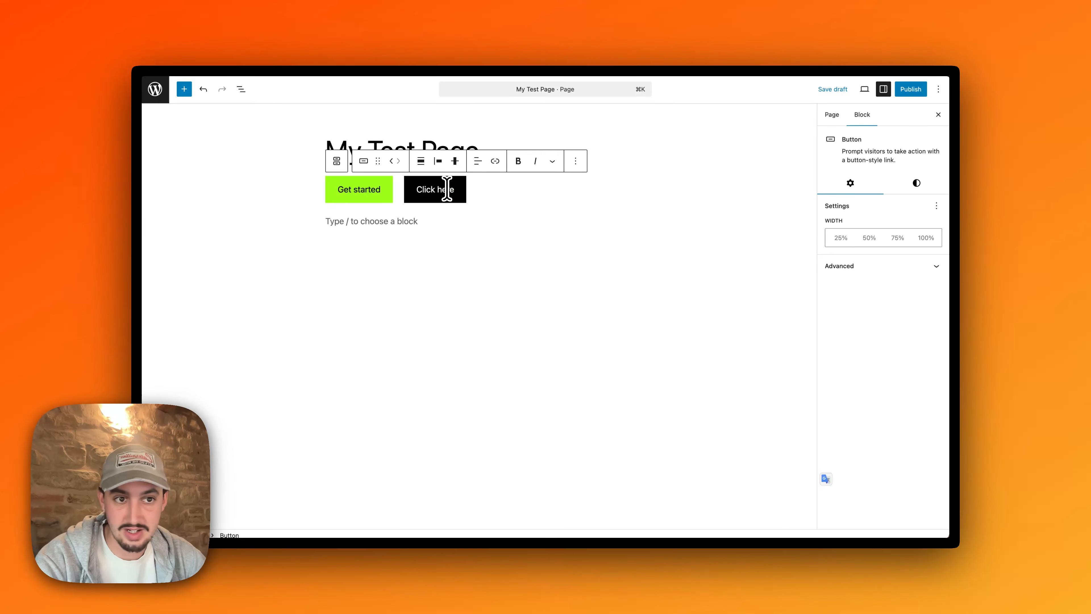
pyautogui.click(898, 269)
pyautogui.click(864, 469)
pyautogui.press('super+v')
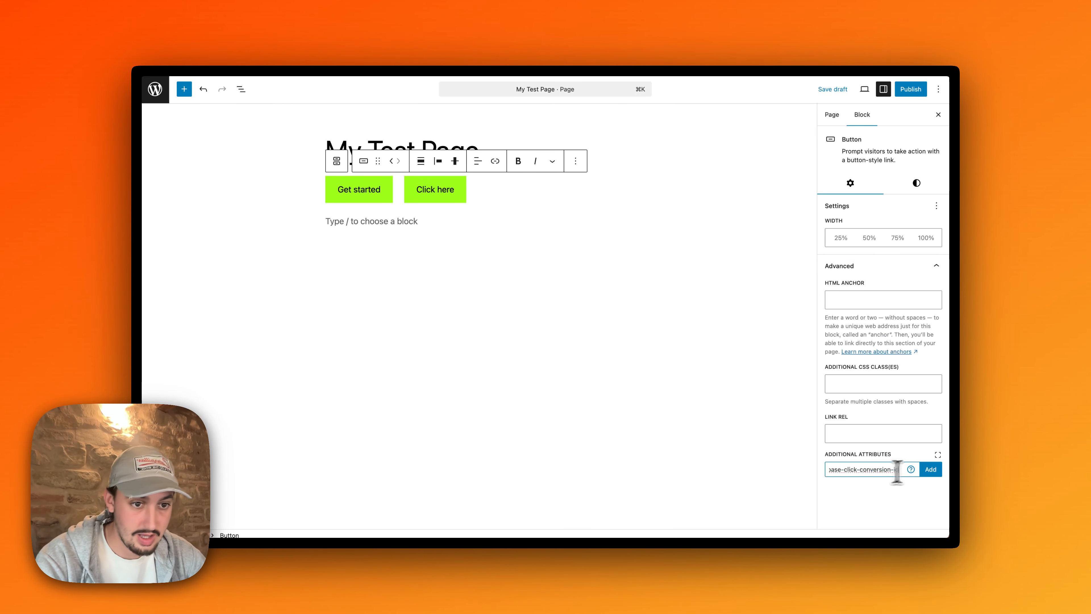
pyautogui.click(930, 469)
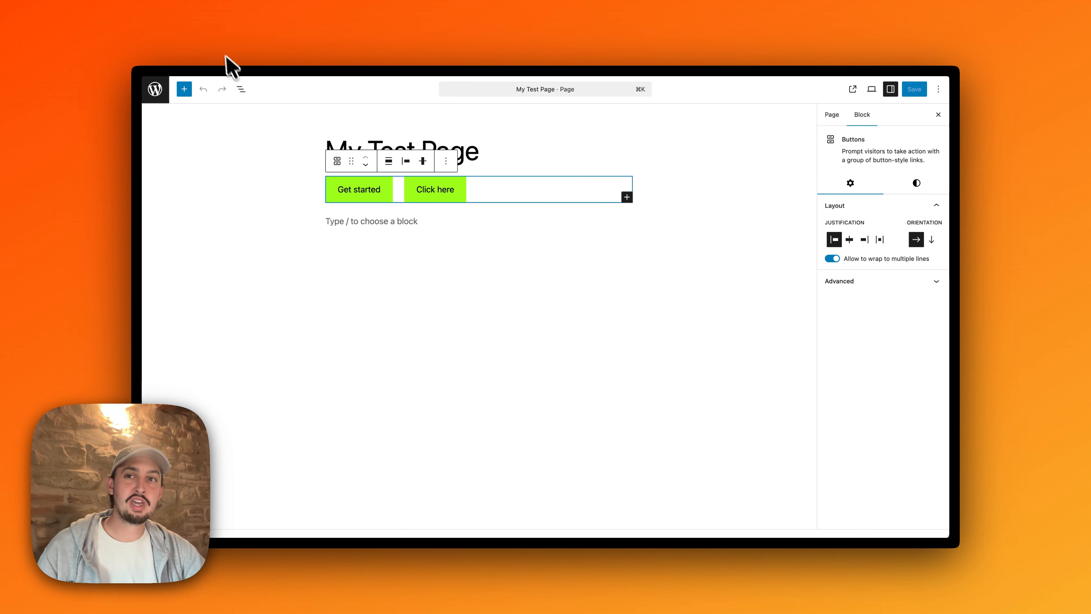
# Step: Switch back to Optibase, continue to the variants stage and create a variant named "Btn 1"
pyautogui.click(224, 47)
pyautogui.click(922, 525)
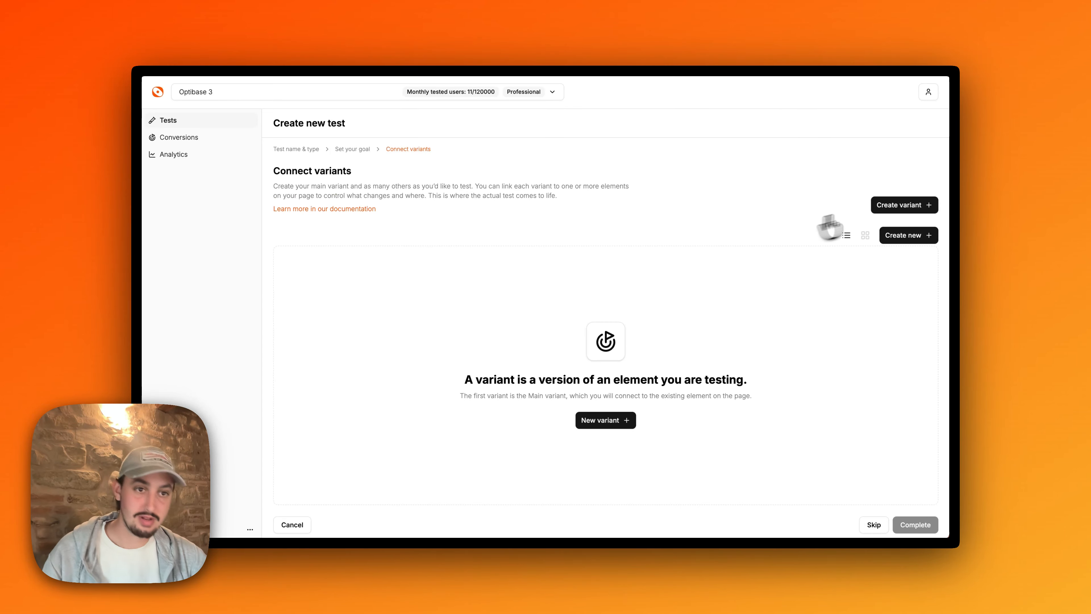
pyautogui.click(901, 205)
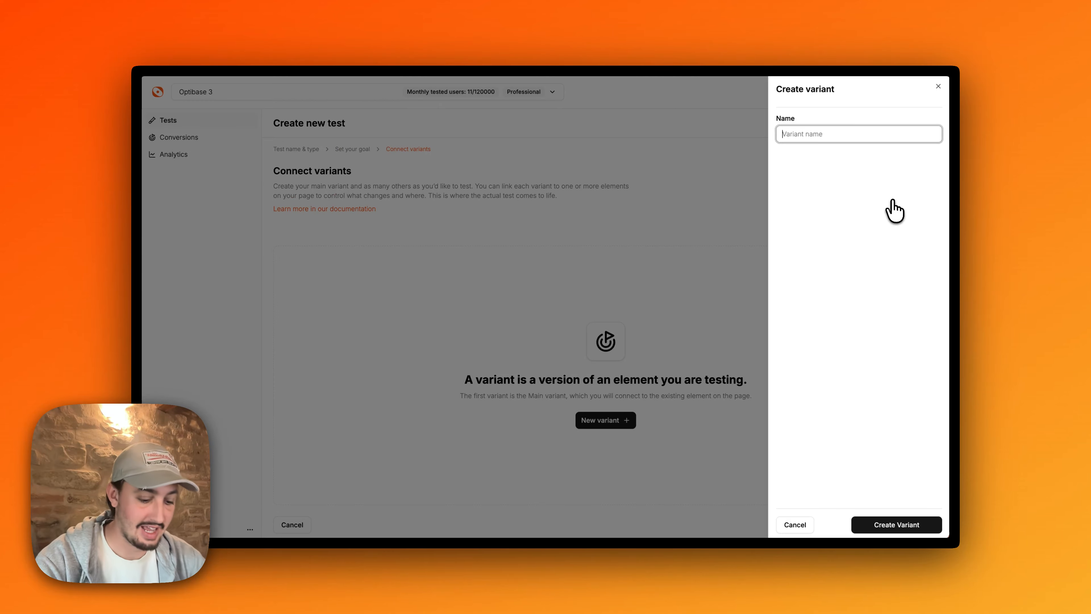
pyautogui.write('Btn 1')
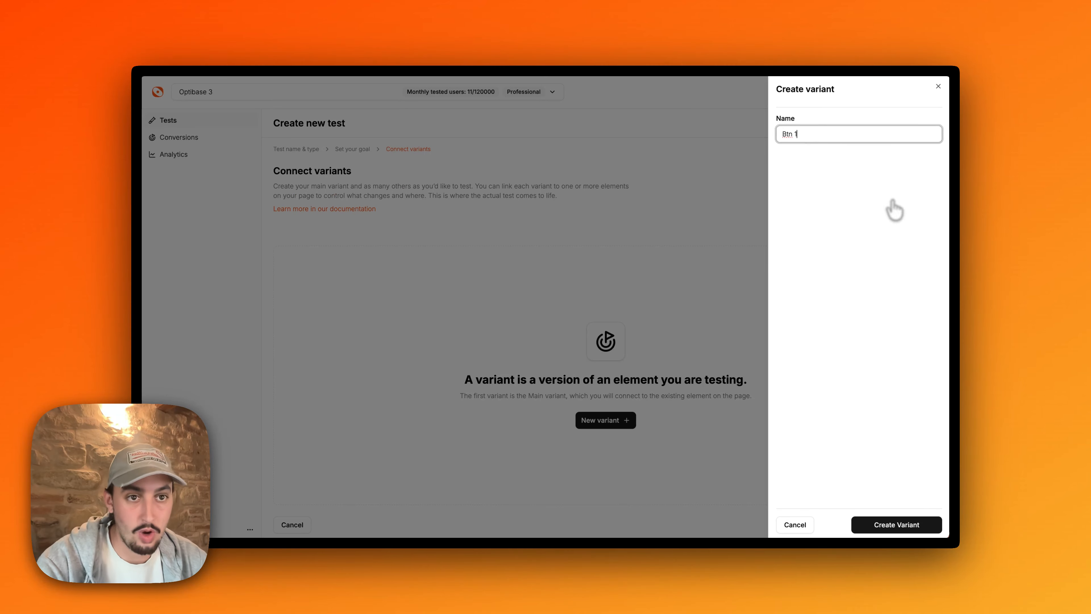
pyautogui.click(896, 524)
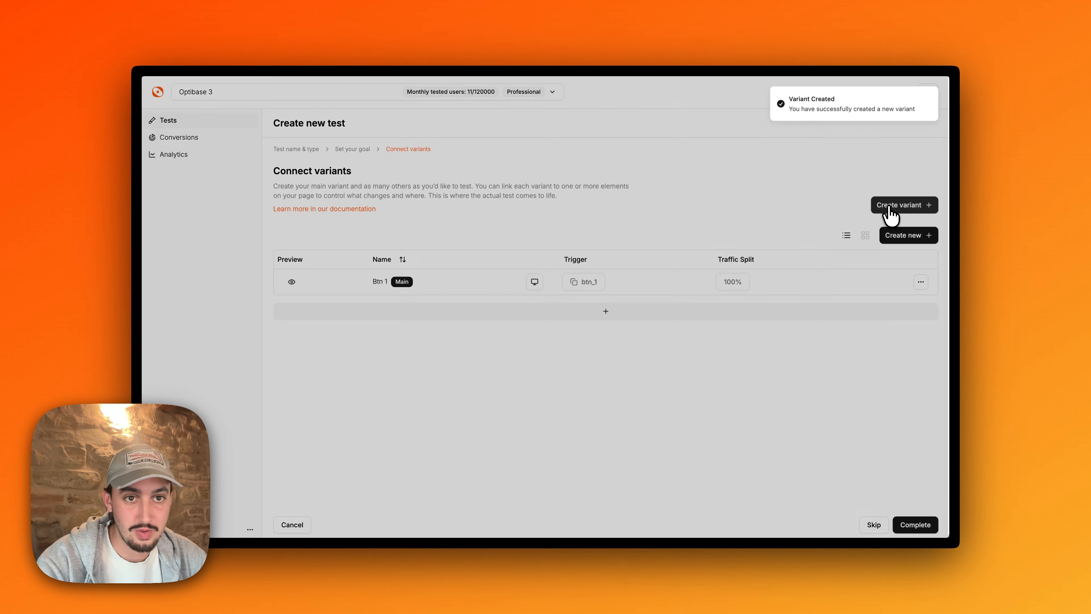
# Step: Create a second variant named "Btn 2" for the test
pyautogui.click(890, 215)
pyautogui.write('B')
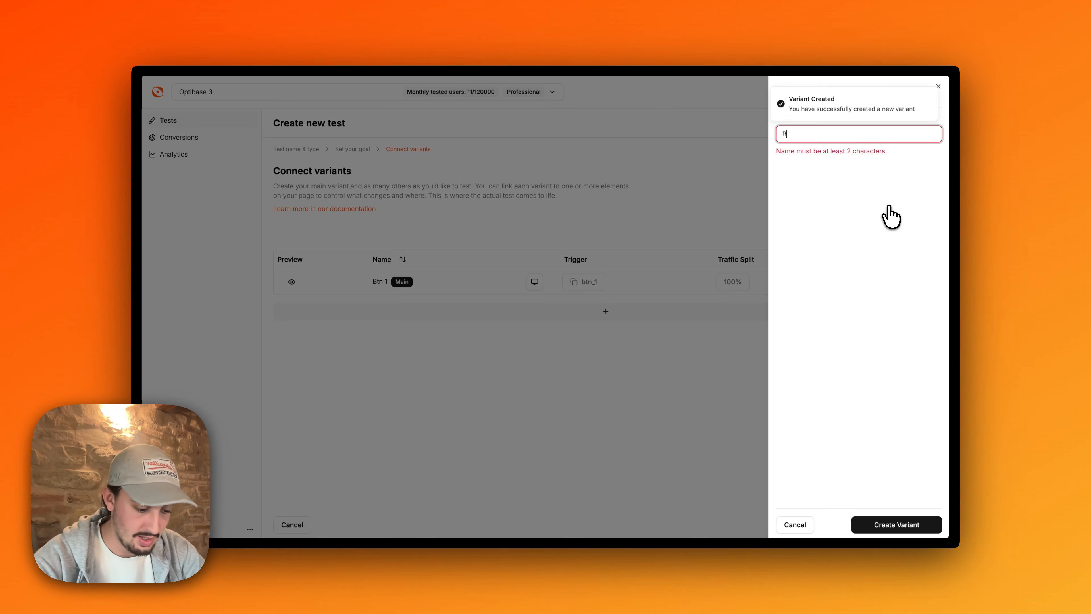
pyautogui.write('tn 2')
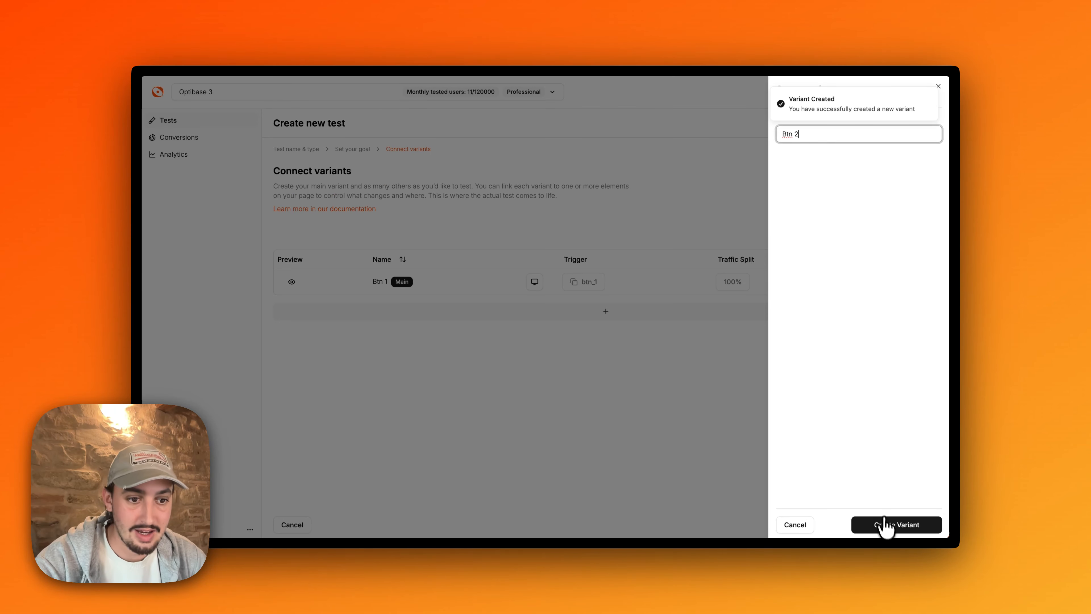
pyautogui.click(885, 525)
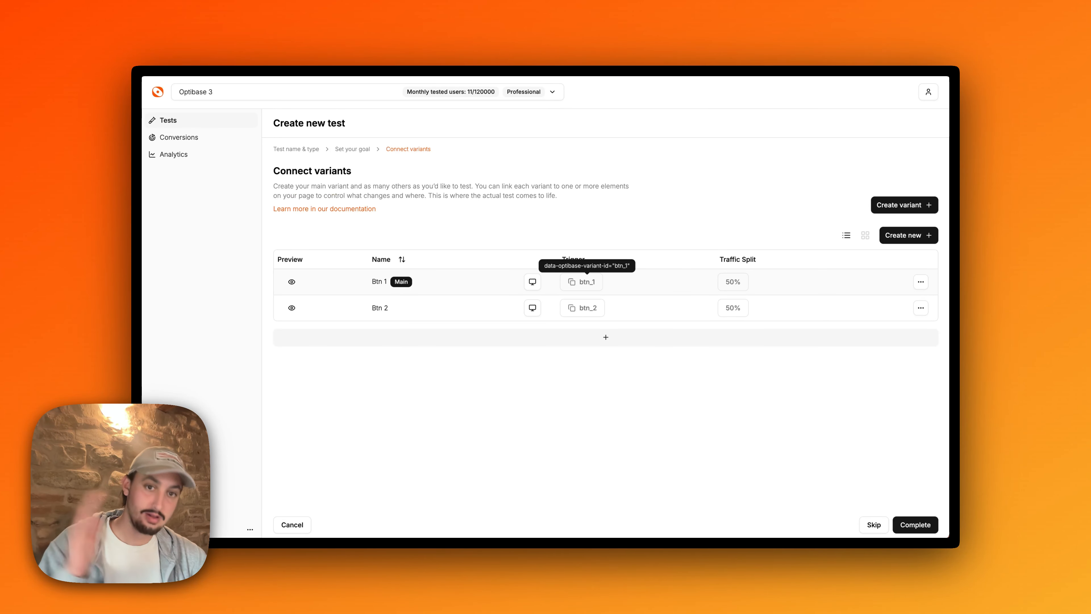
# Step: Switch to the WordPress editor and add the attribute data-optibase-variant-id with value btn_1 to the Get started button
pyautogui.click(335, 39)
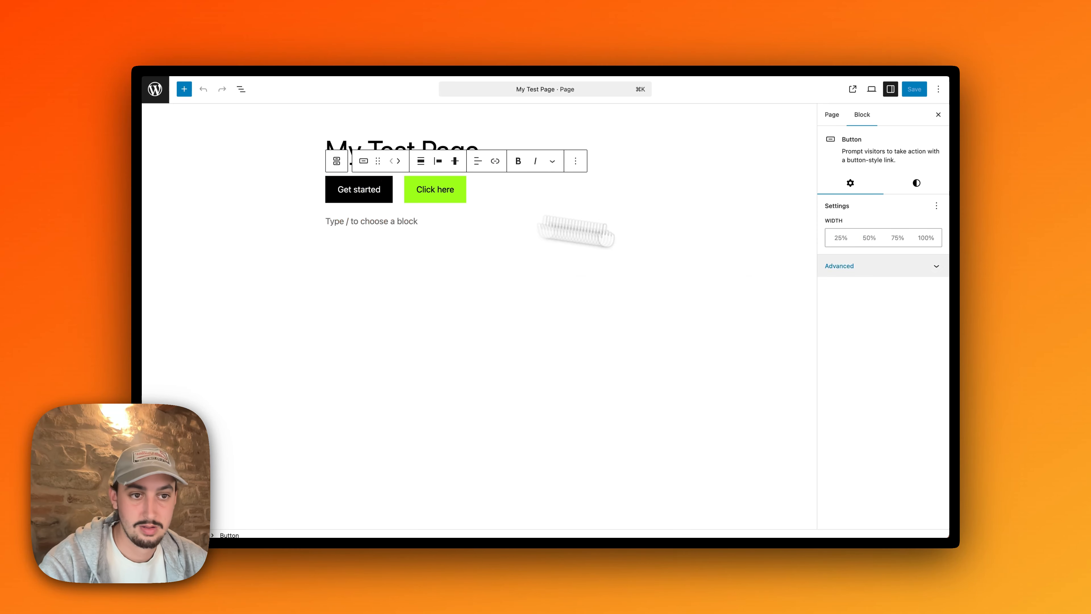
pyautogui.click(855, 266)
pyautogui.click(858, 470)
pyautogui.write('data-optibase-variant-id')
pyautogui.tripleClick(864, 472)
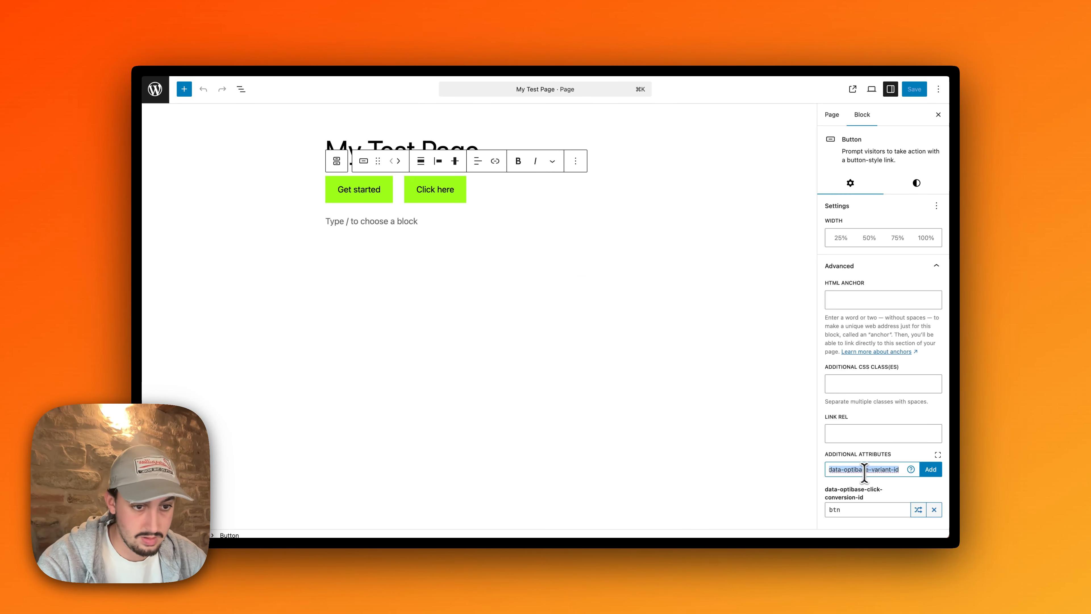
pyautogui.click(930, 469)
pyautogui.write('btn_1')
# Step: Add the data-optibase-variant-id attribute with value btn_2 to the Click here button and save the page
pyautogui.click(446, 190)
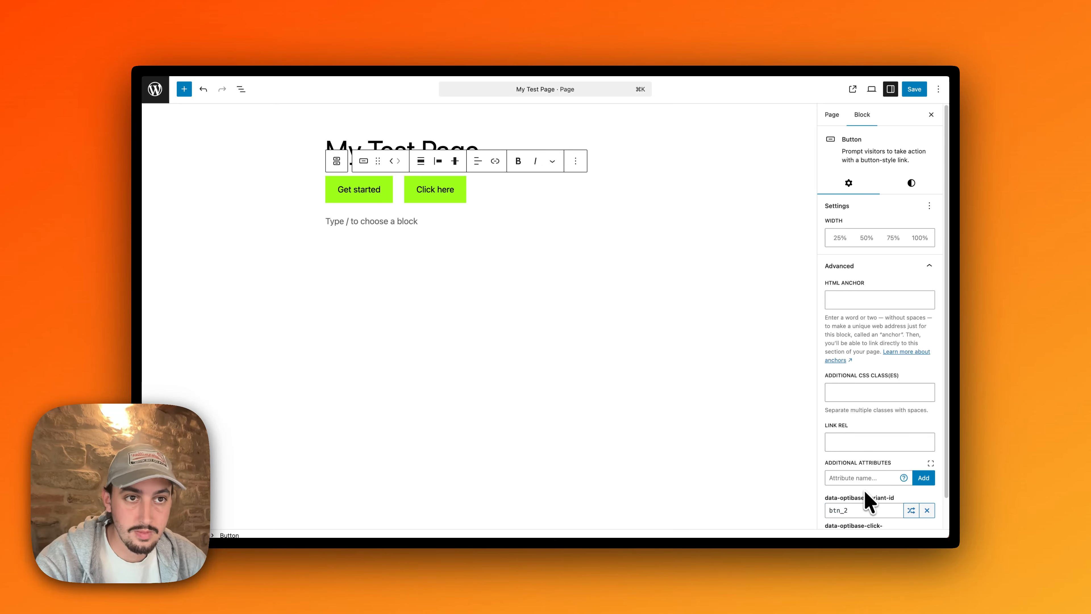
pyautogui.click(913, 89)
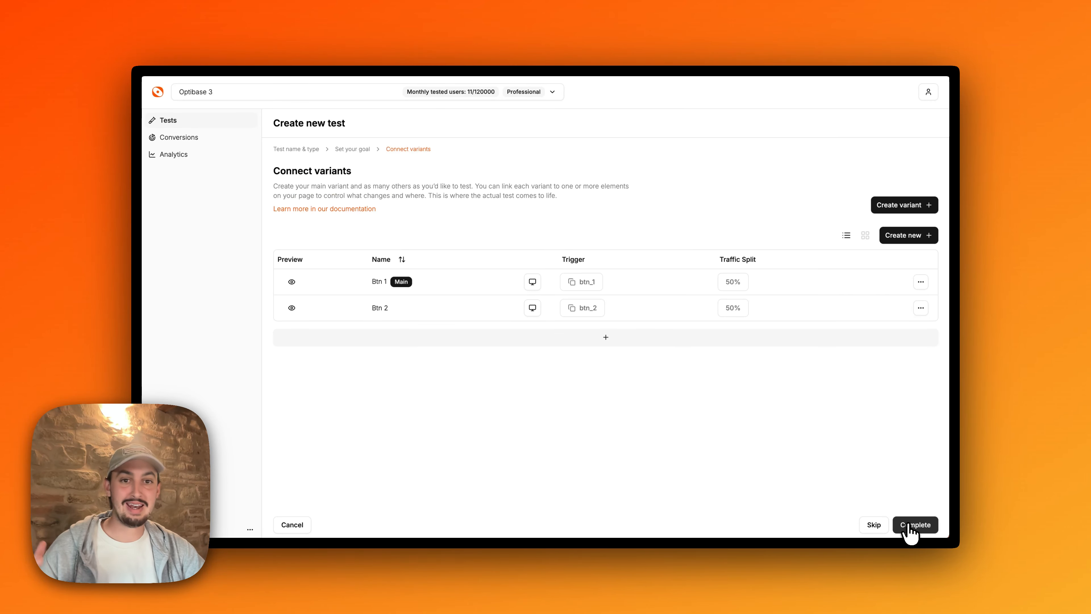
# Step: Complete the test setup in Optibase and set the Btn Test status to Active
pyautogui.click(914, 525)
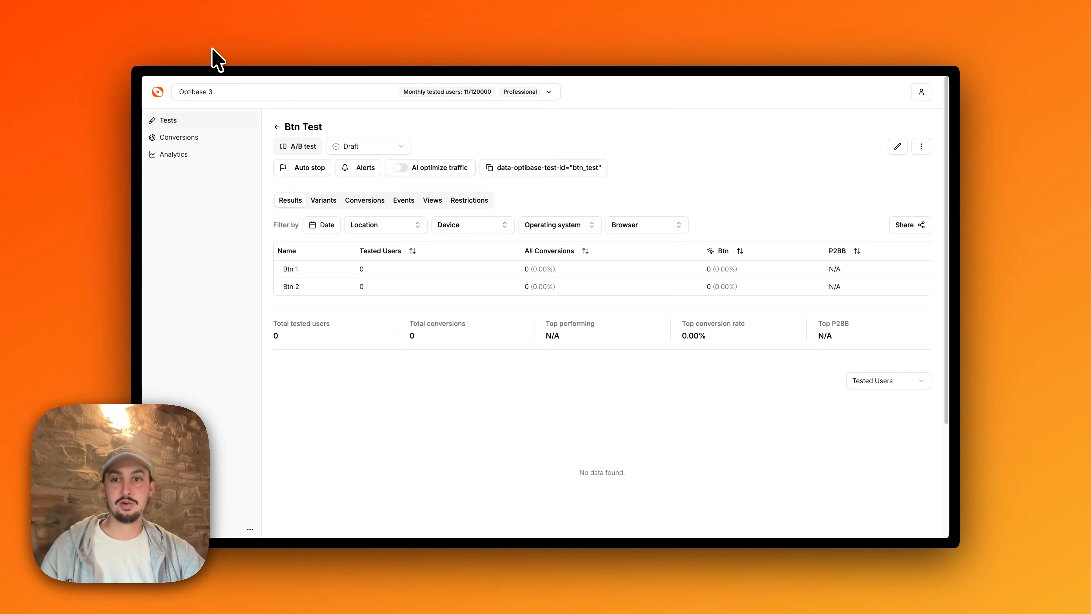
pyautogui.click(343, 148)
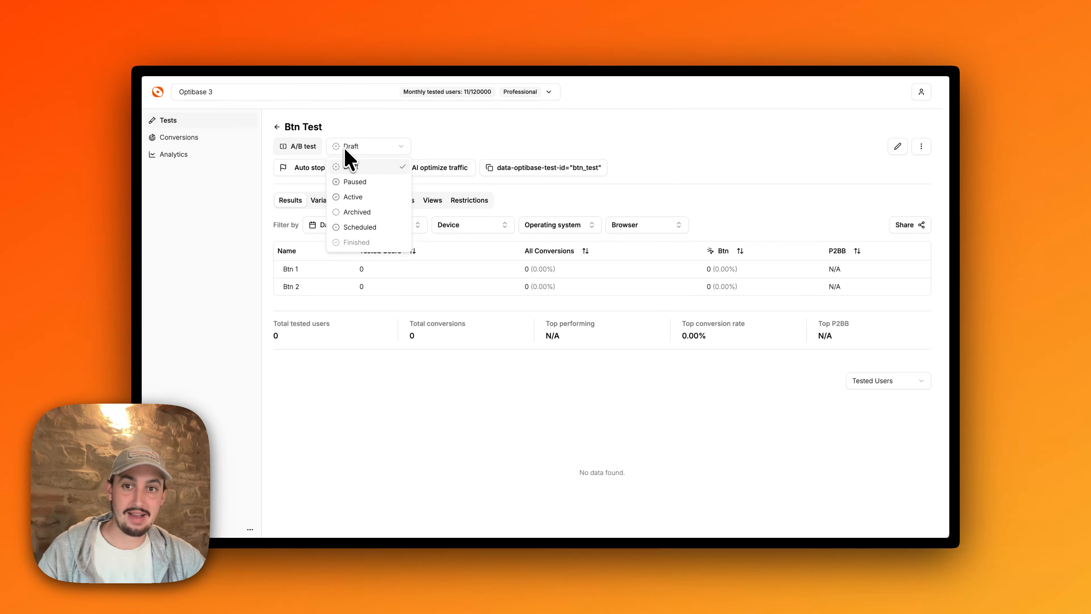
pyautogui.click(355, 196)
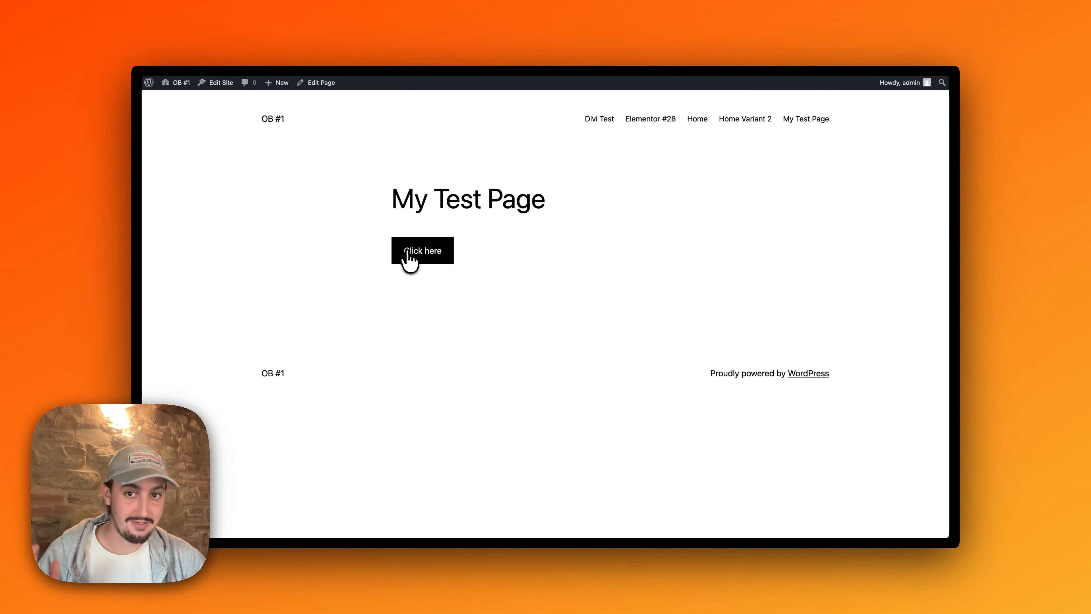
# Step: Switch from the live test page back to Optibase and review the Btn Test results
pyautogui.click(221, 45)
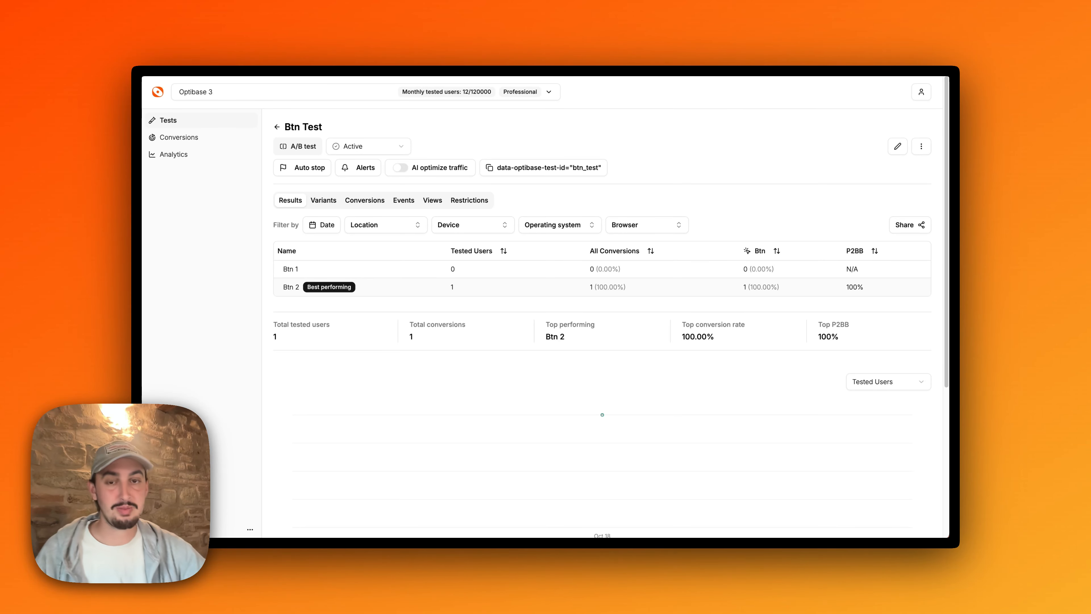
# Step: Enable auto stop for Btn Test based on conversion rate, with the threshold set to 9%
pyautogui.click(300, 172)
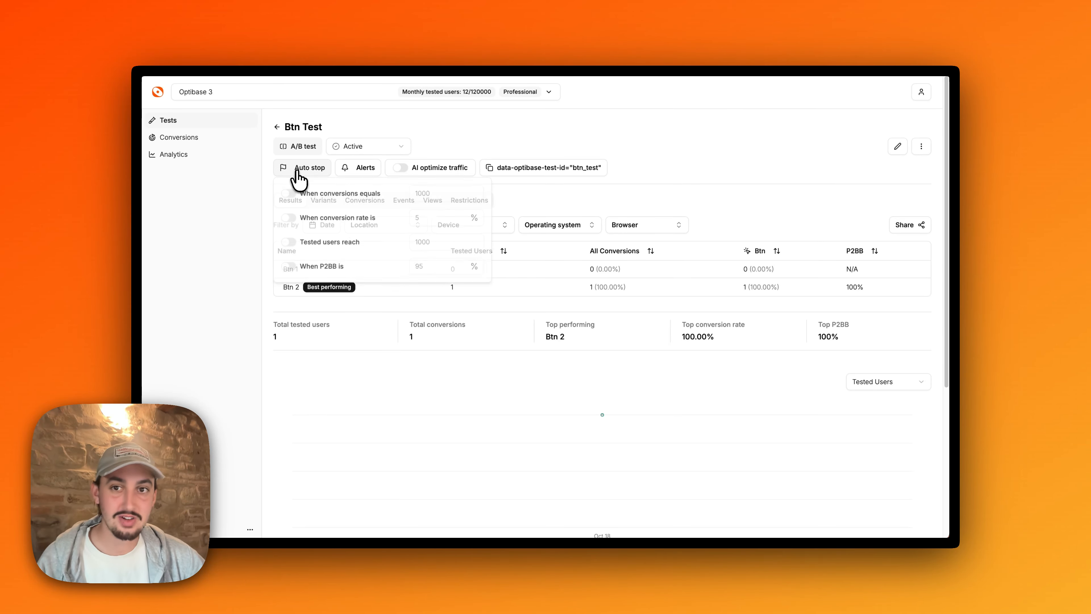
pyautogui.click(362, 171)
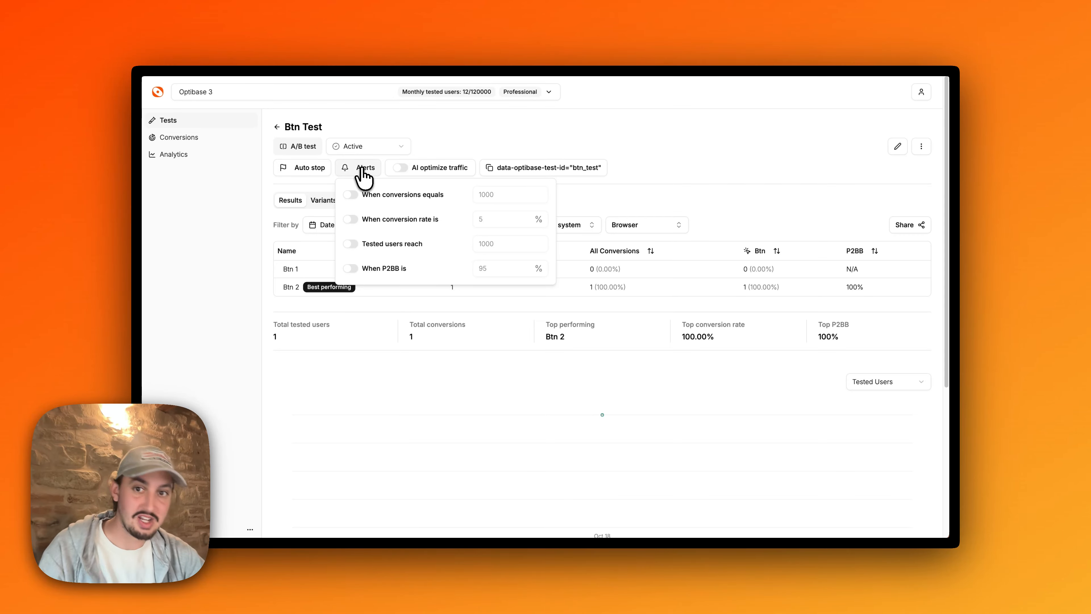
pyautogui.click(295, 169)
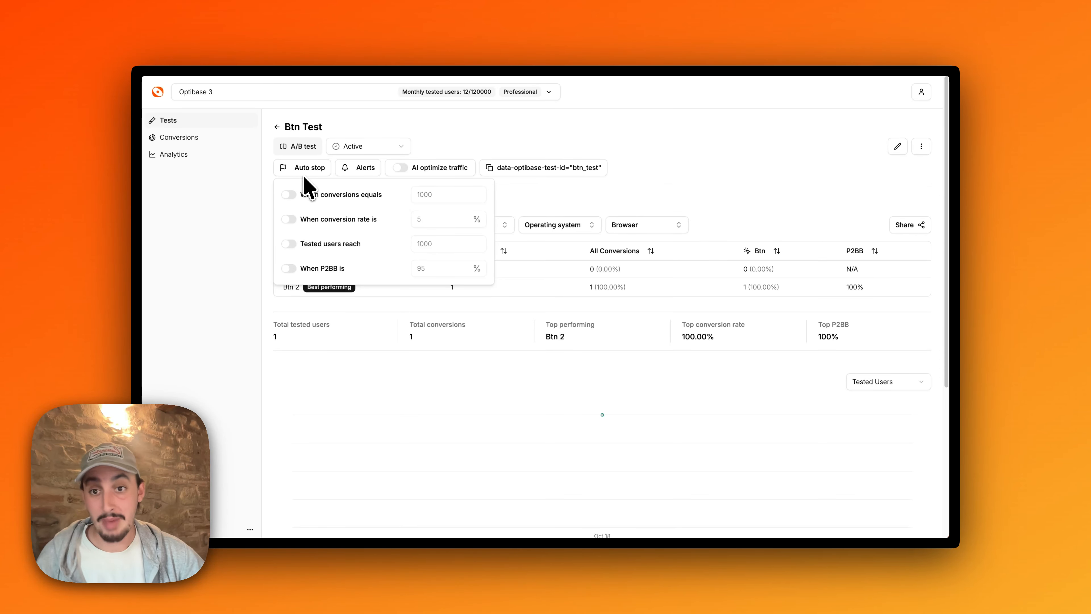
pyautogui.click(289, 220)
pyautogui.click(429, 222)
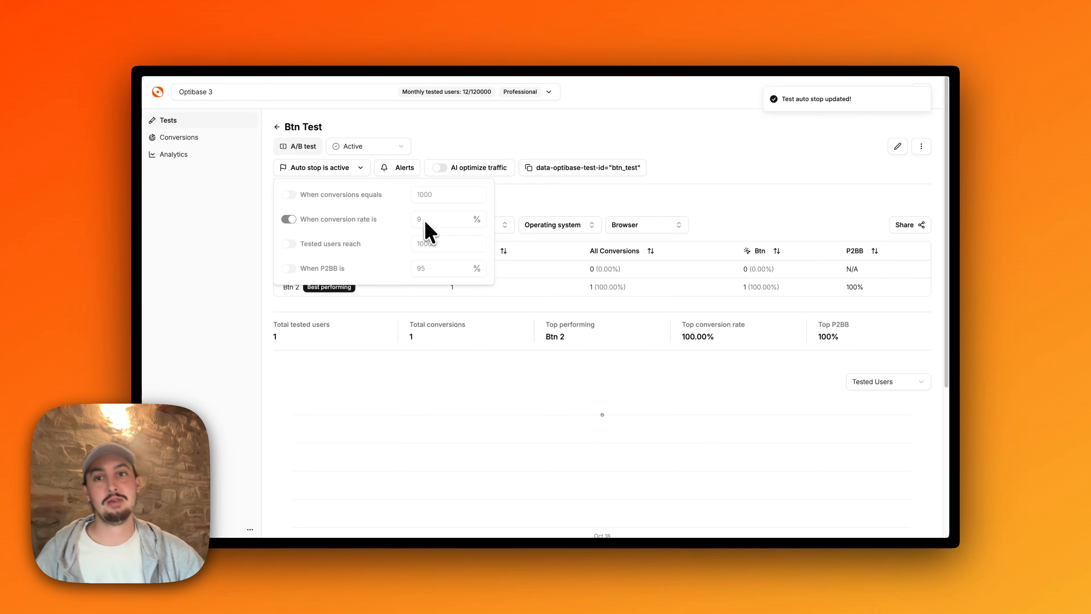
pyautogui.click(515, 125)
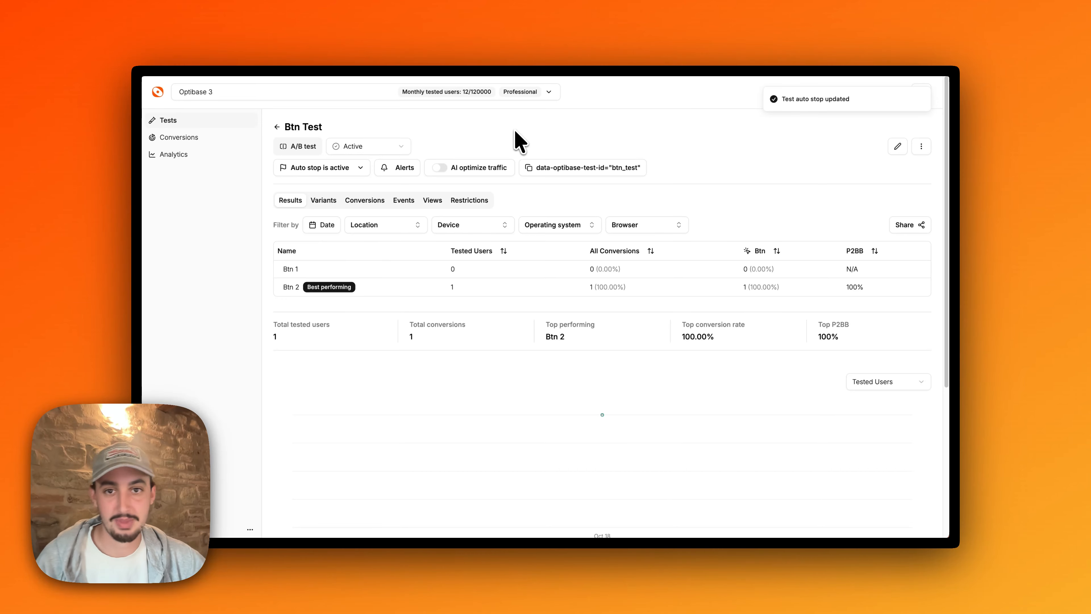
# Step: Examine the restriction options of Btn Test for location, screen size, operating system and browser
pyautogui.click(473, 196)
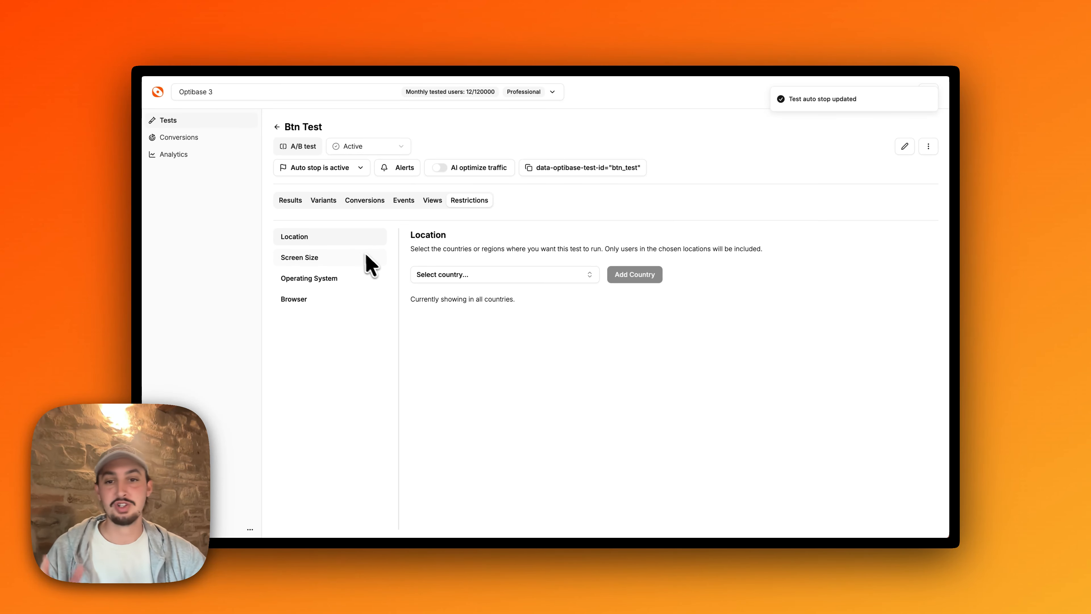
pyautogui.click(304, 260)
pyautogui.click(315, 280)
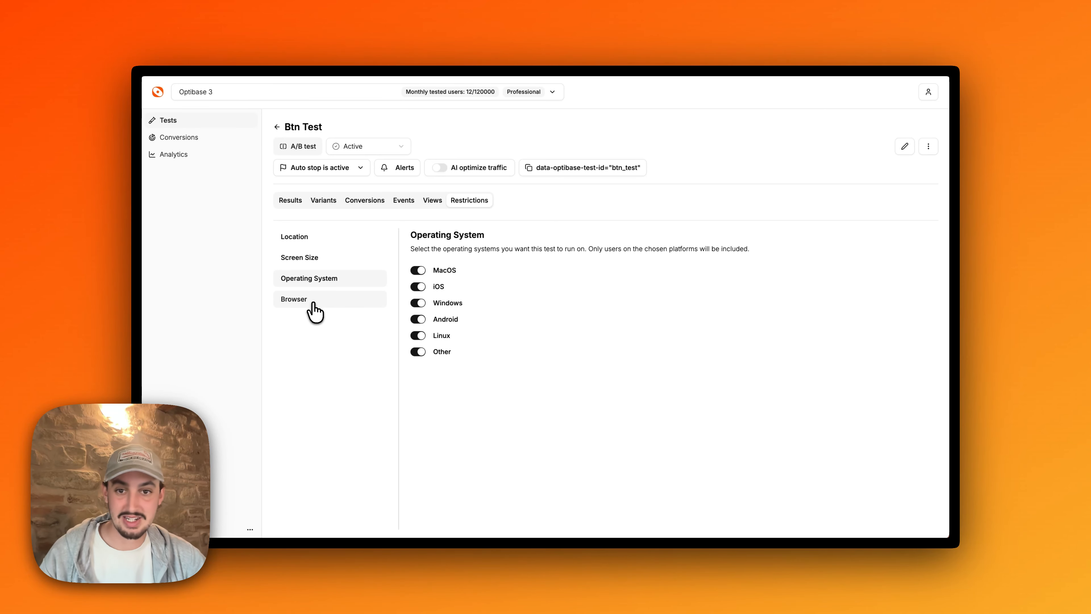
pyautogui.click(314, 304)
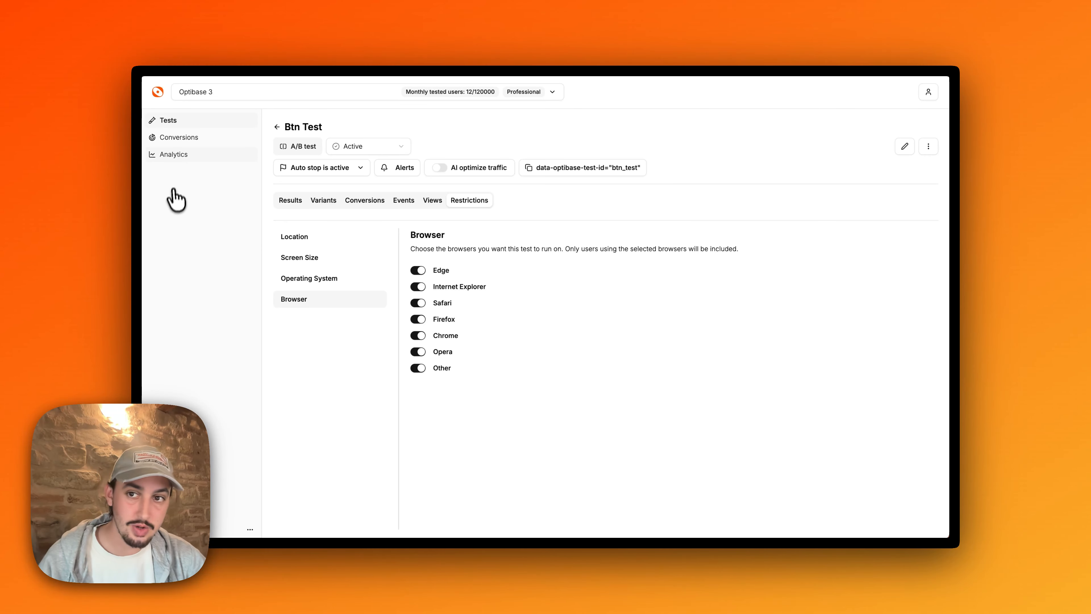
# Step: View the workspace analytics and the data export options in the workspace settings
pyautogui.click(176, 156)
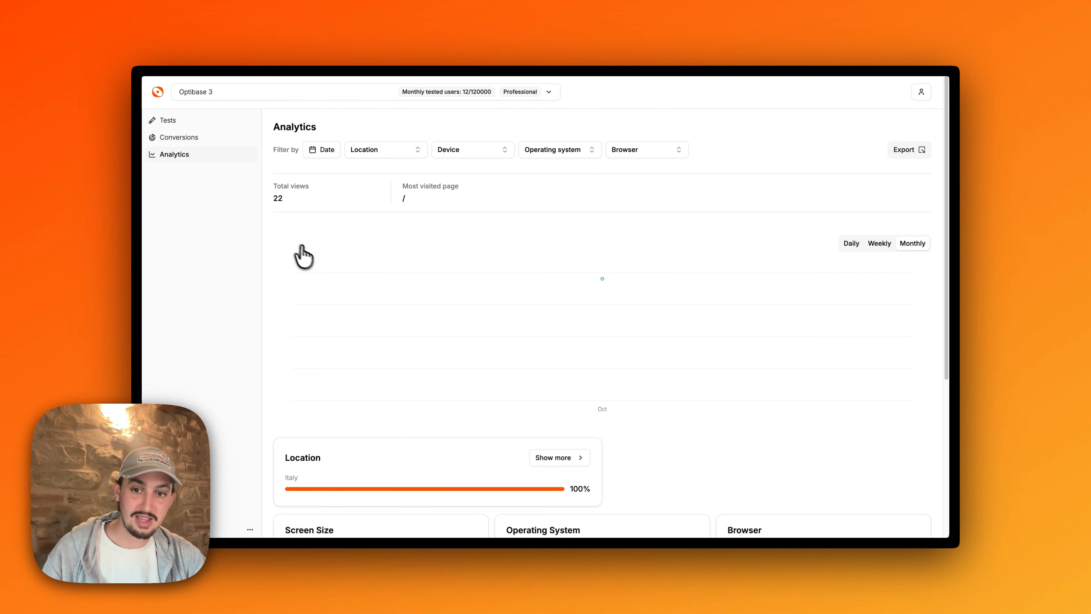
pyautogui.click(189, 495)
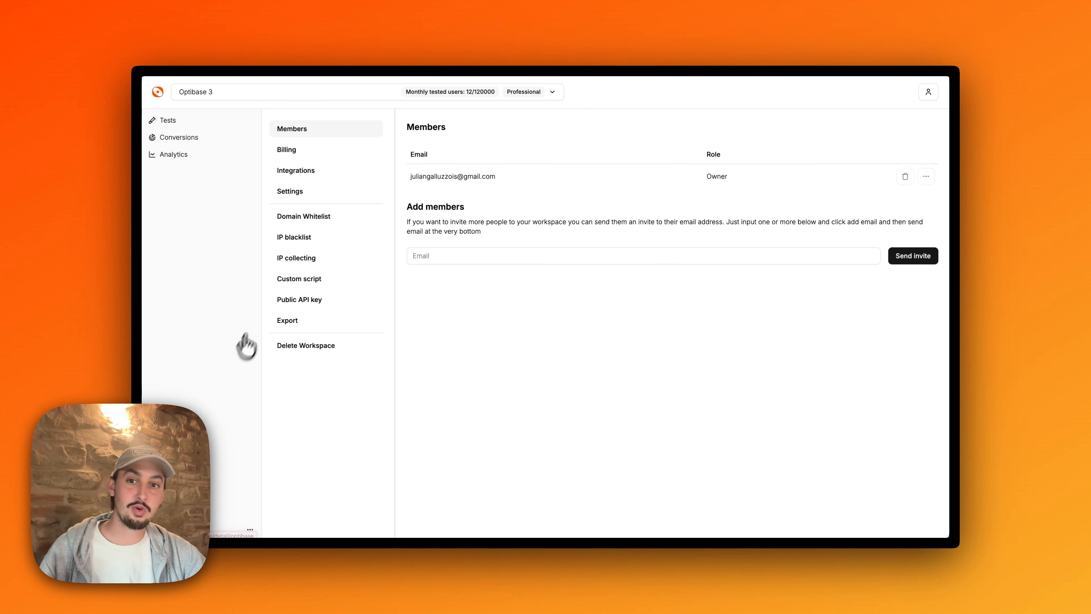
pyautogui.click(292, 324)
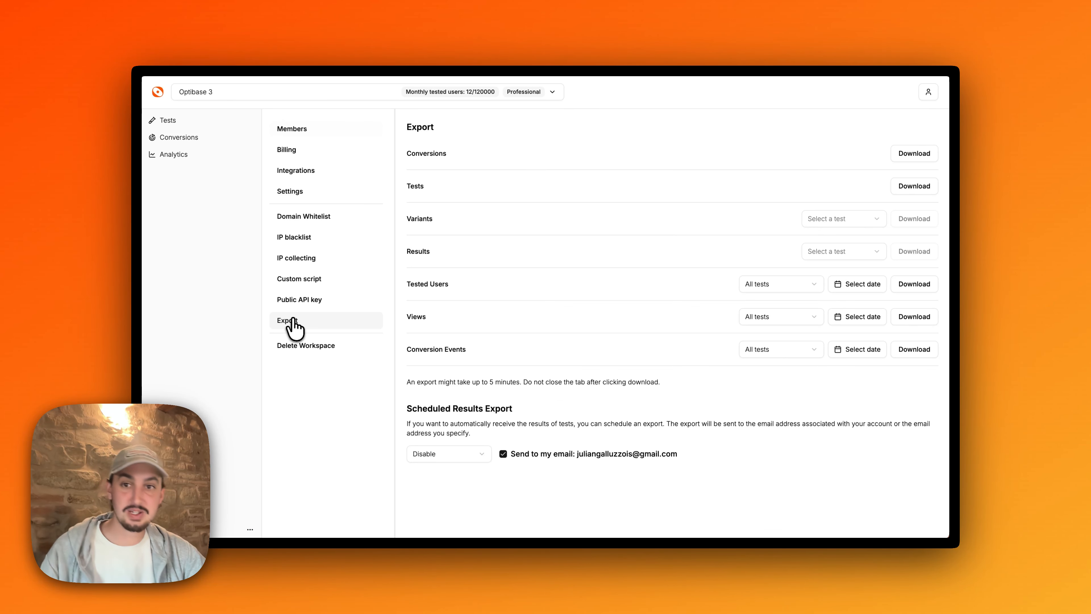